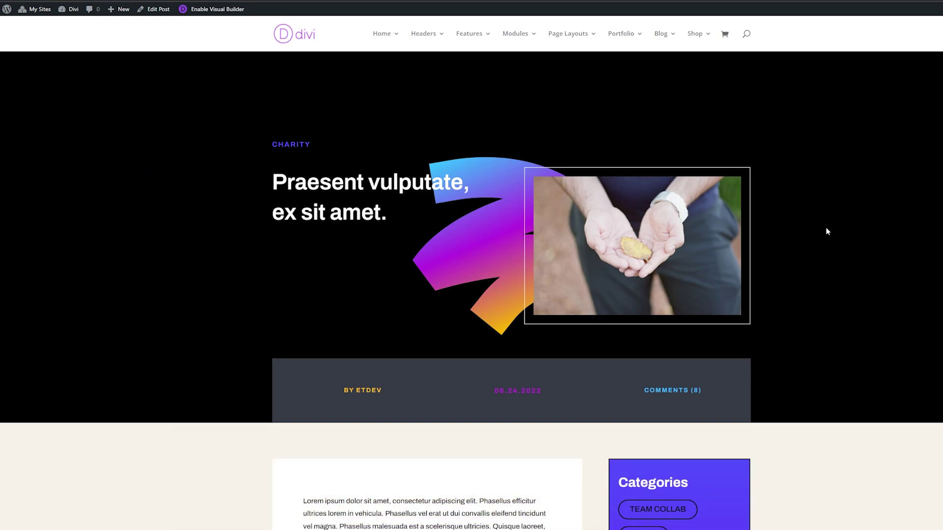
Go to Divi > Theme Options > Theme Builder to reach the Software Comments Demo templates.
{"action": "scroll", "coordinate": [825, 232], "scroll_direction": "down", "scroll_amount": 10}
{"action": "scroll", "coordinate": [811, 248], "scroll_direction": "down", "scroll_amount": 12}
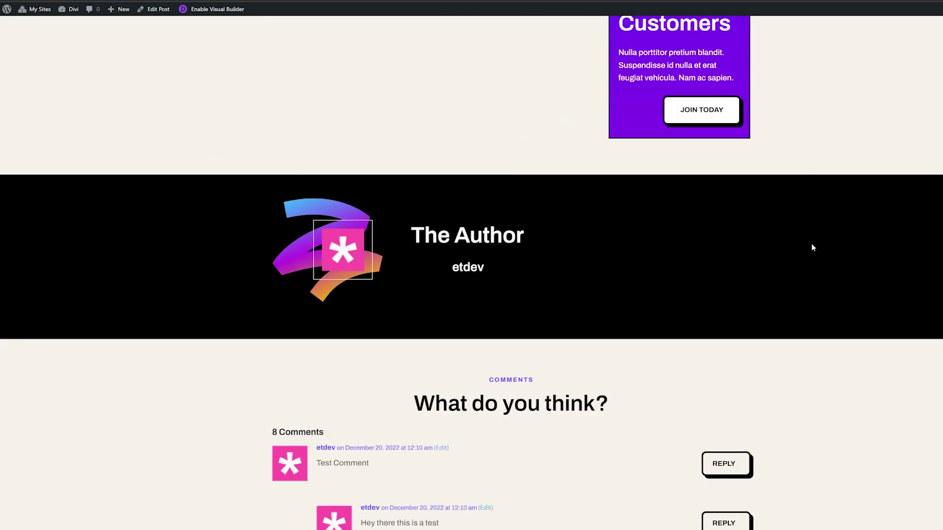
{"action": "scroll", "coordinate": [820, 250], "scroll_direction": "up", "scroll_amount": 1}
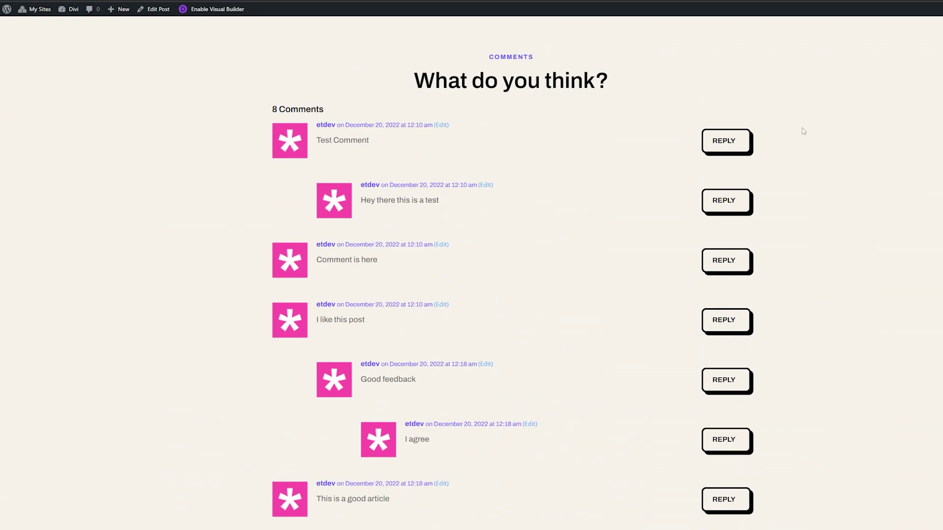
{"action": "scroll", "coordinate": [821, 141], "scroll_direction": "down", "scroll_amount": 5}
{"action": "scroll", "coordinate": [821, 175], "scroll_direction": "up", "scroll_amount": 6}
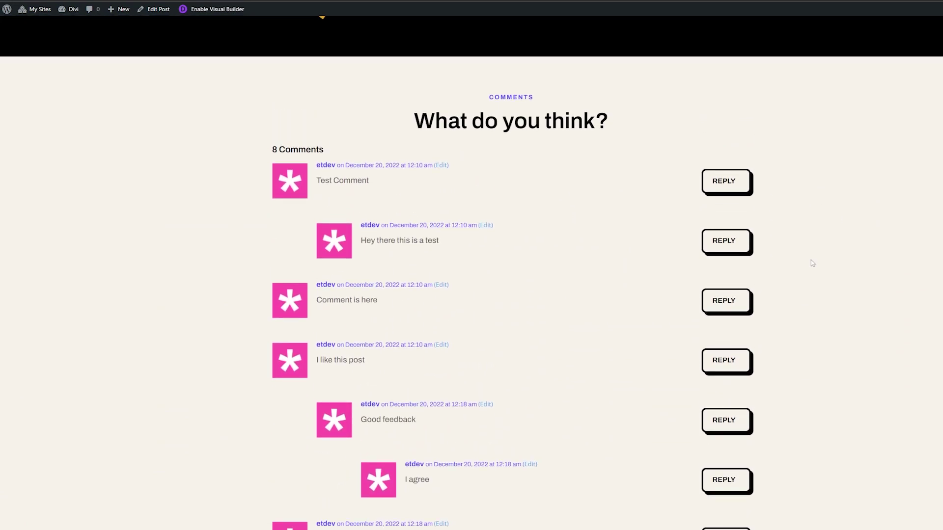
{"action": "scroll", "coordinate": [812, 261], "scroll_direction": "down", "scroll_amount": 5}
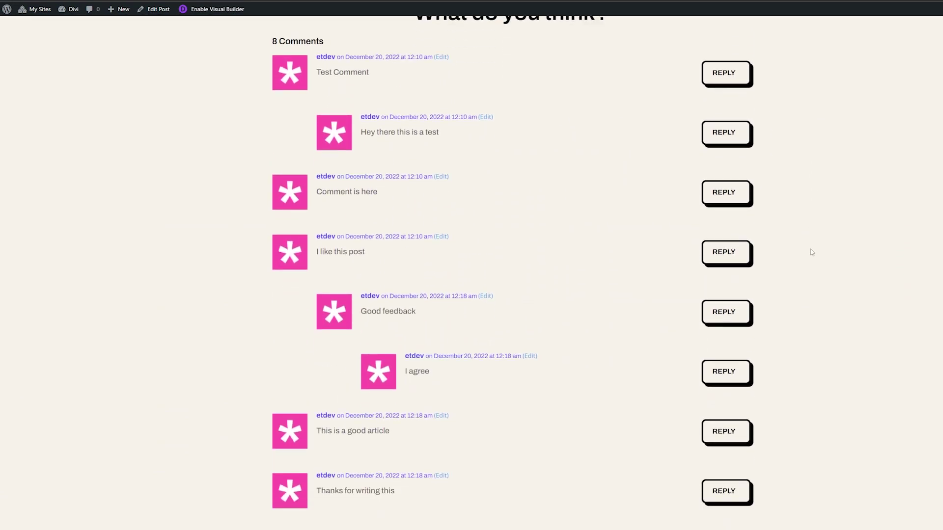
{"action": "scroll", "coordinate": [381, 413], "scroll_direction": "up", "scroll_amount": 4}
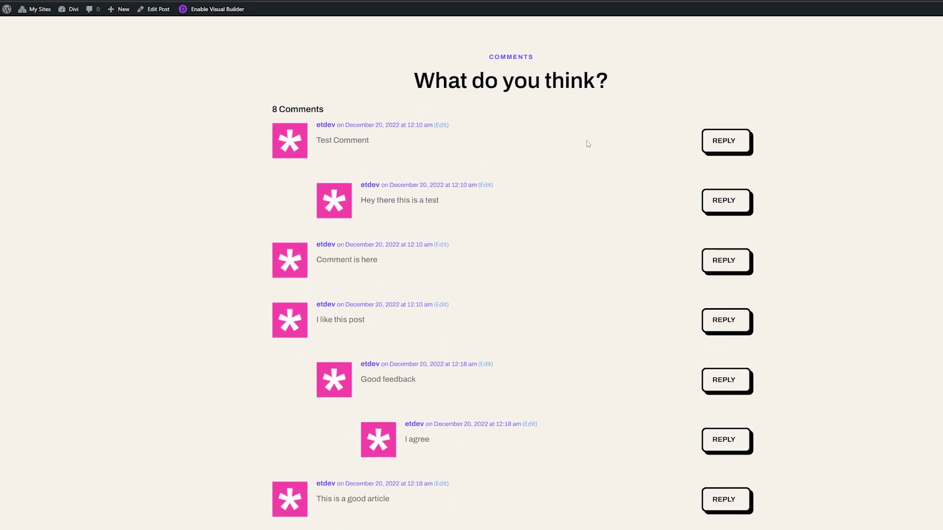
{"action": "scroll", "coordinate": [587, 144], "scroll_direction": "down", "scroll_amount": 6}
{"action": "scroll", "coordinate": [618, 362], "scroll_direction": "up", "scroll_amount": 8}
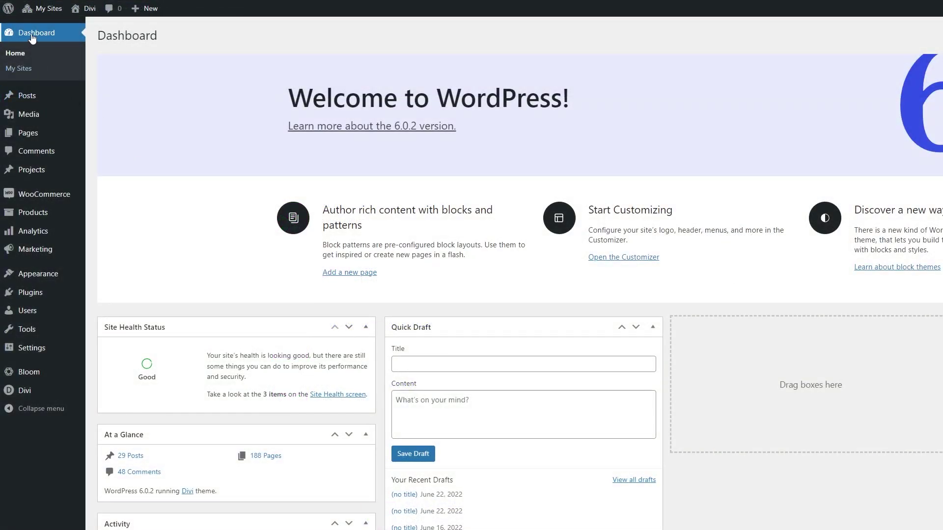
{"action": "mouse_move", "coordinate": [30, 391]}
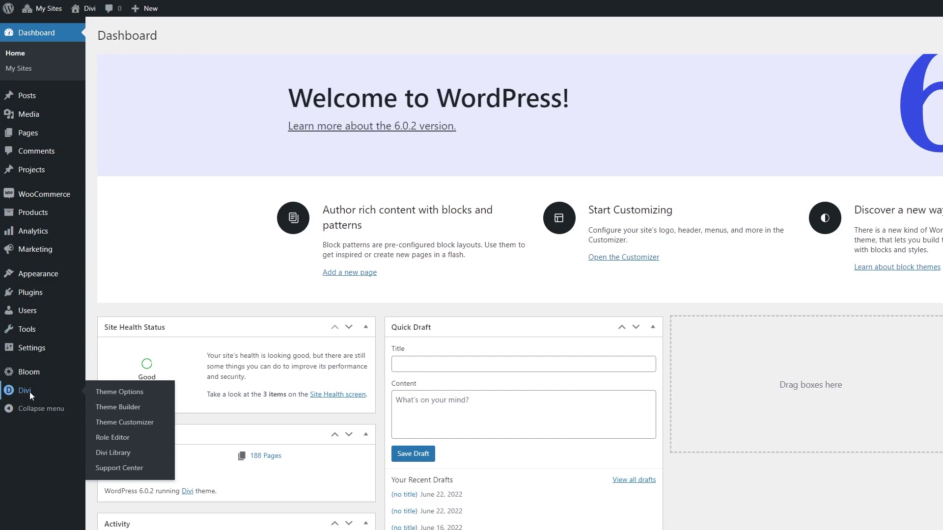
{"action": "left_click", "coordinate": [58, 397]}
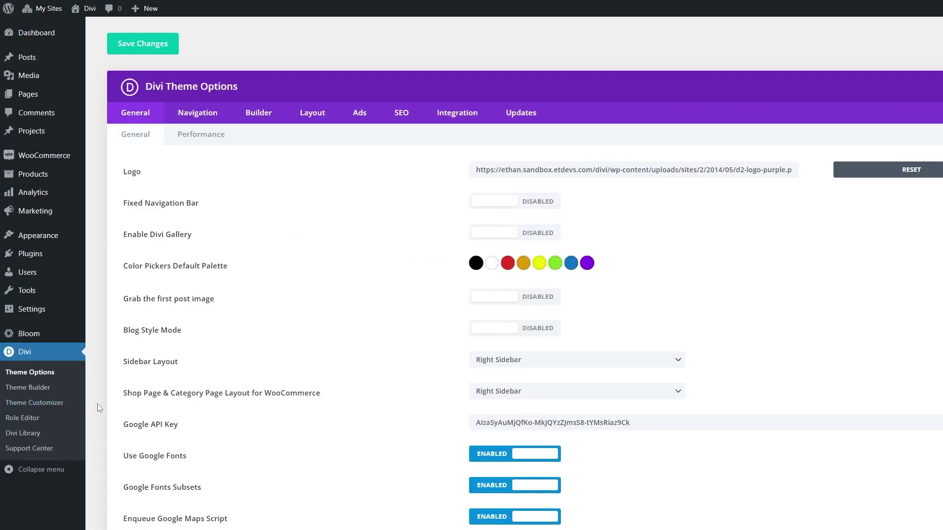
{"action": "left_click", "coordinate": [37, 390]}
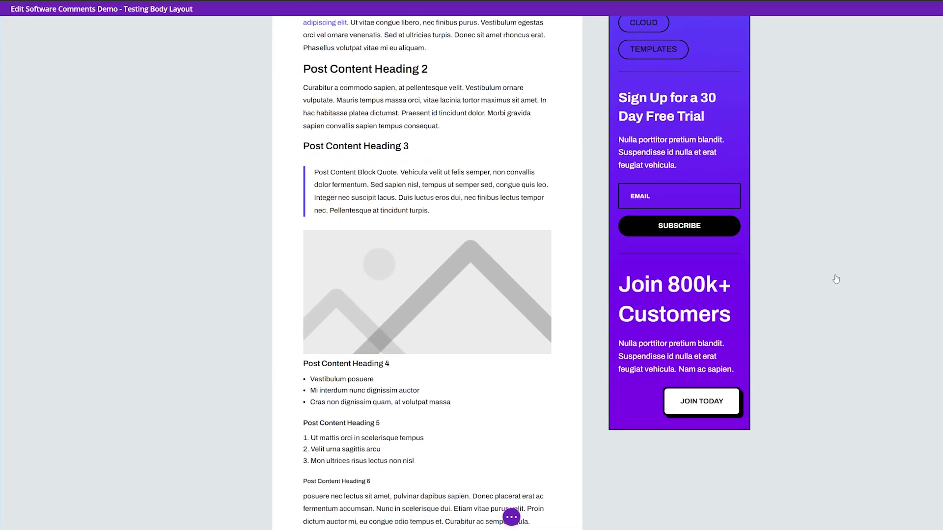
{"action": "scroll", "coordinate": [830, 281], "scroll_direction": "down", "scroll_amount": 15}
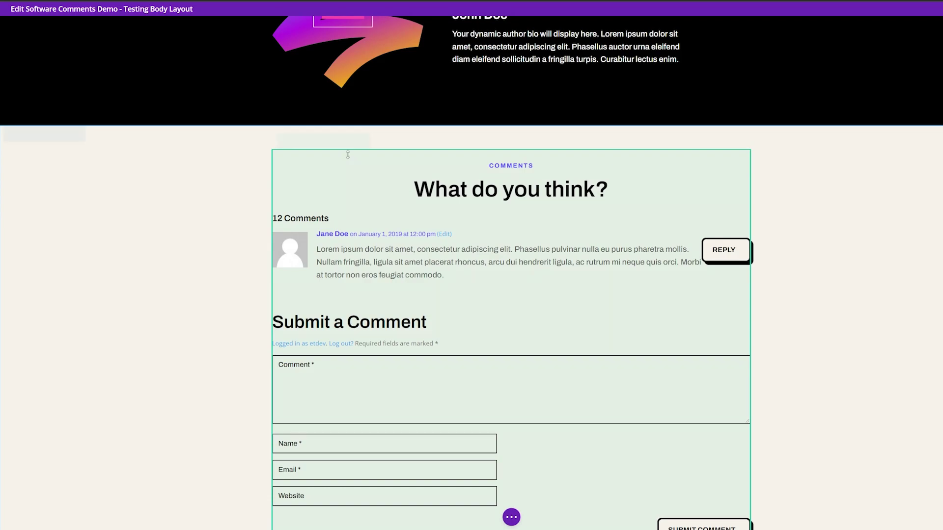
Scroll to the comments row in the Testing body layout and open its Row Settings.
{"action": "left_click", "coordinate": [295, 142]}
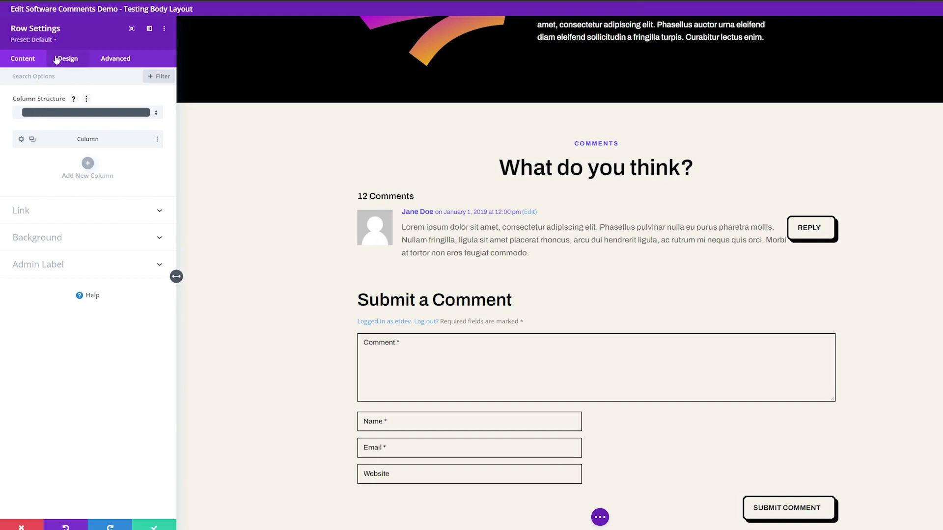
Set the comments row's Max Height under Design > Sizing to 499px.
{"action": "left_click", "coordinate": [69, 65]}
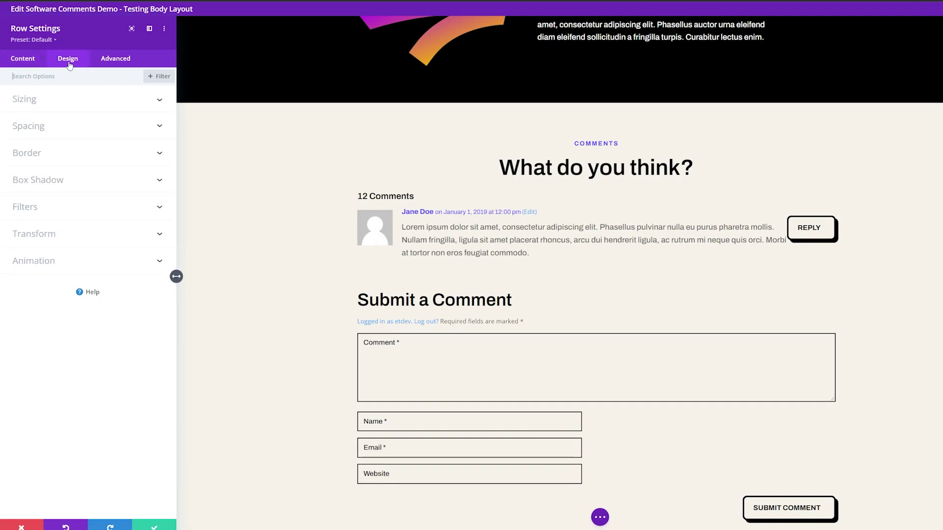
{"action": "left_click", "coordinate": [36, 101]}
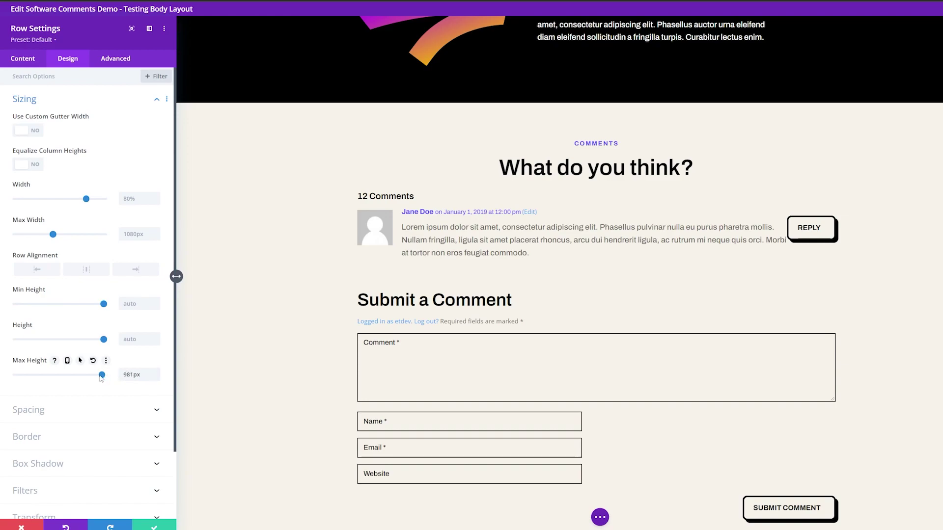
{"action": "left_click_drag", "start_coordinate": [100, 377], "coordinate": [55, 379]}
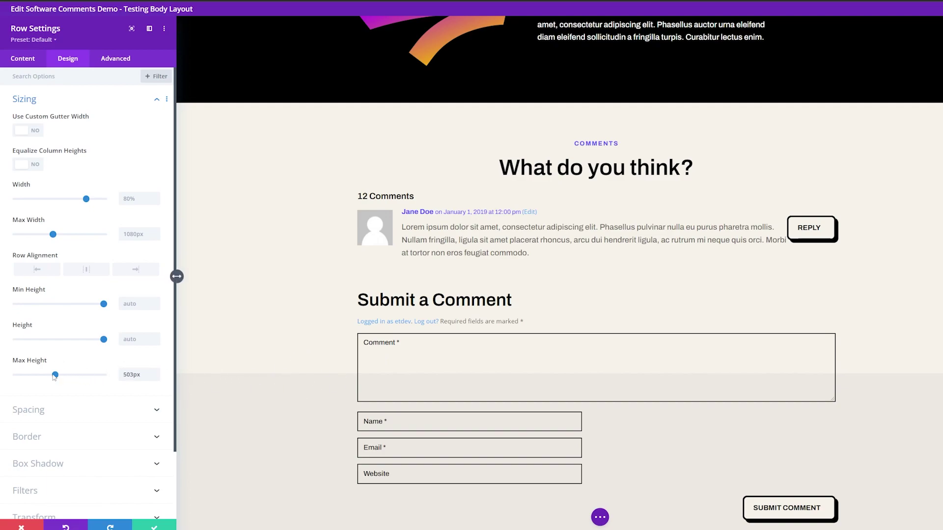
{"action": "left_click_drag", "start_coordinate": [55, 377], "coordinate": [55, 377]}
Set the row's Vertical Overflow to Scroll under Advanced > Visibility.
{"action": "left_click", "coordinate": [107, 60]}
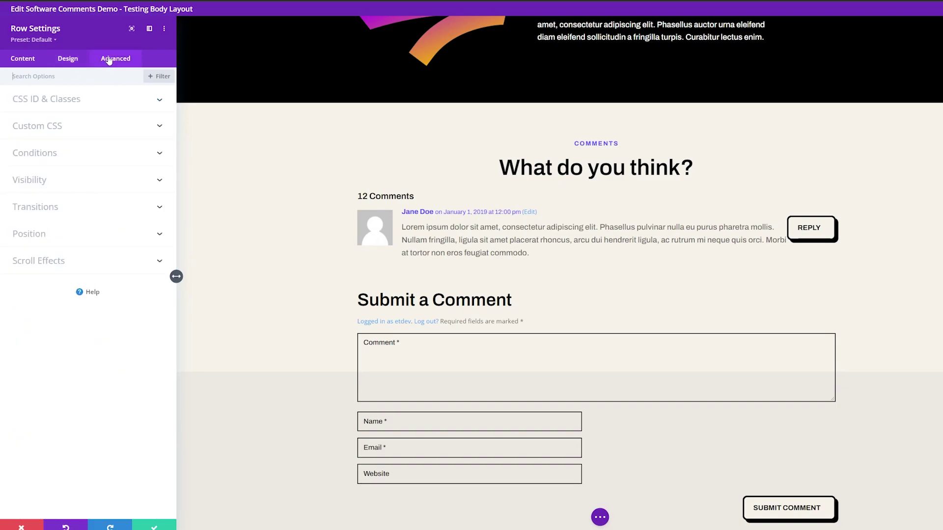
{"action": "left_click", "coordinate": [40, 182]}
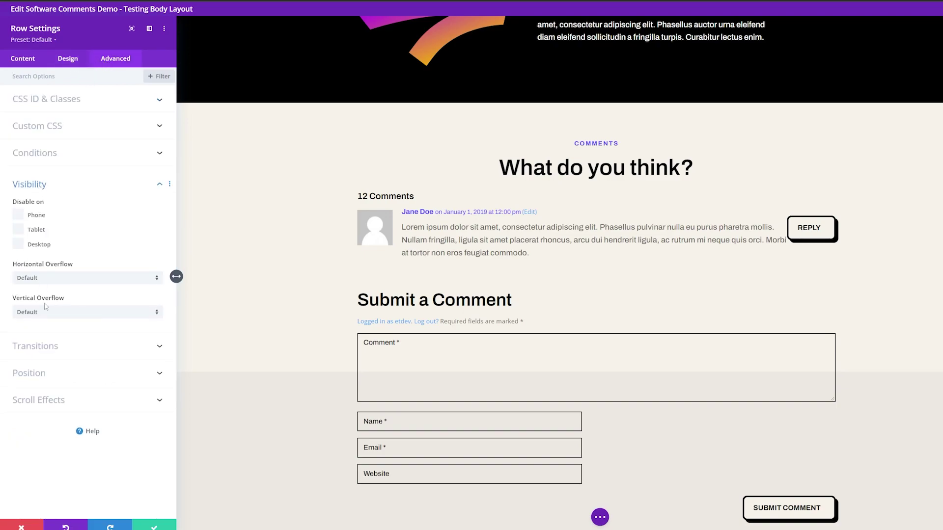
{"action": "left_click", "coordinate": [33, 312]}
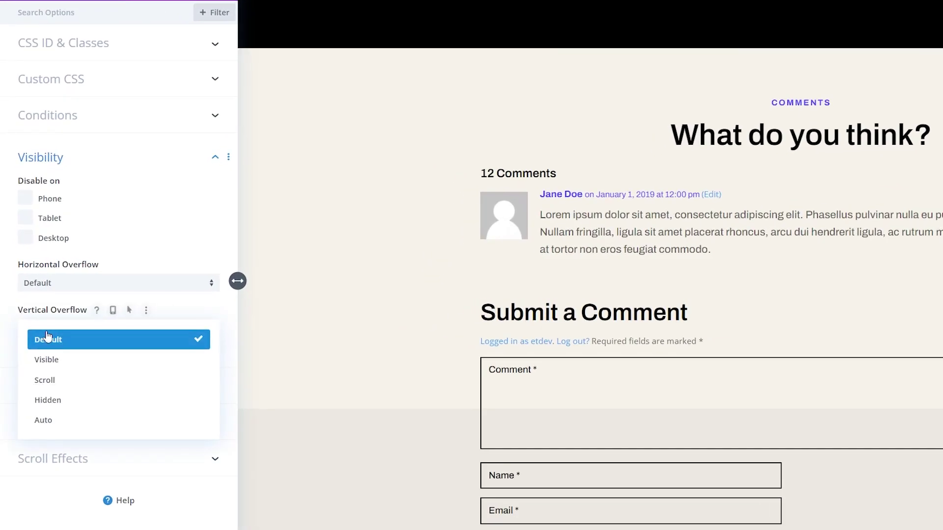
{"action": "left_click", "coordinate": [67, 381]}
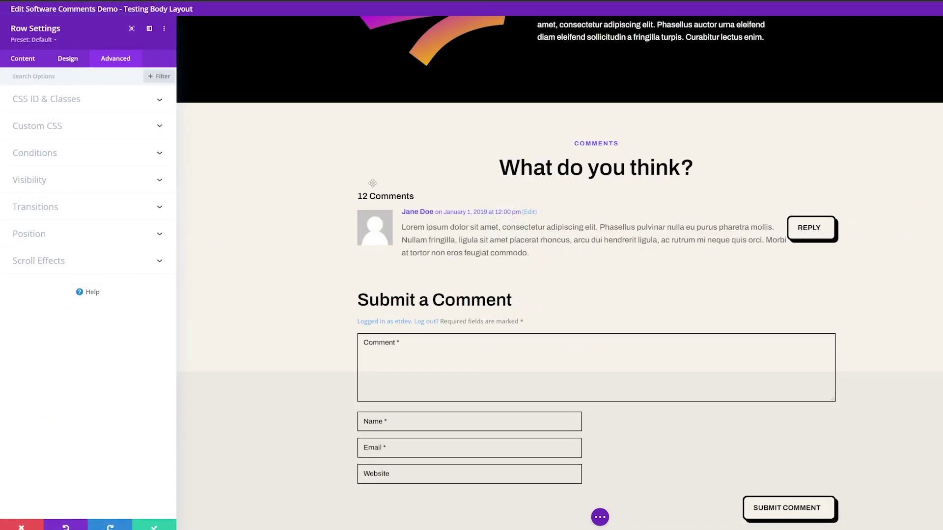
Give the comments row 55px left and right padding under Design > Spacing.
{"action": "left_click", "coordinate": [72, 64]}
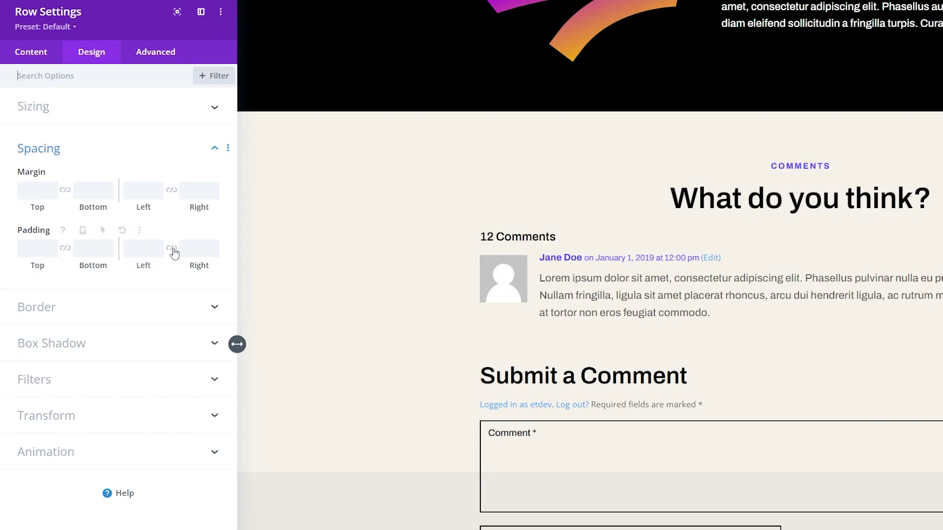
{"action": "left_click", "coordinate": [149, 247]}
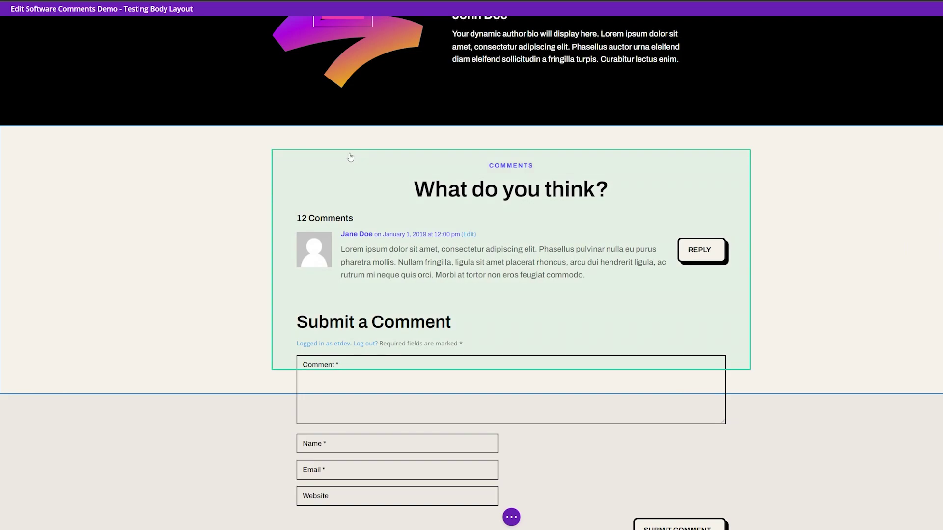
Assign the comments row the CSS ID 'scrollie' and save the row settings.
{"action": "mouse_move", "coordinate": [350, 157]}
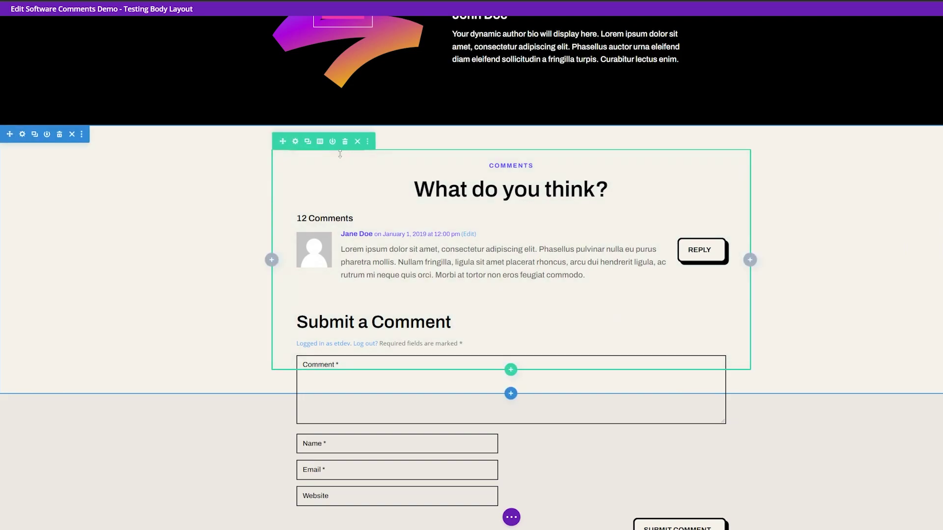
{"action": "left_click", "coordinate": [295, 141]}
{"action": "left_click", "coordinate": [116, 60]}
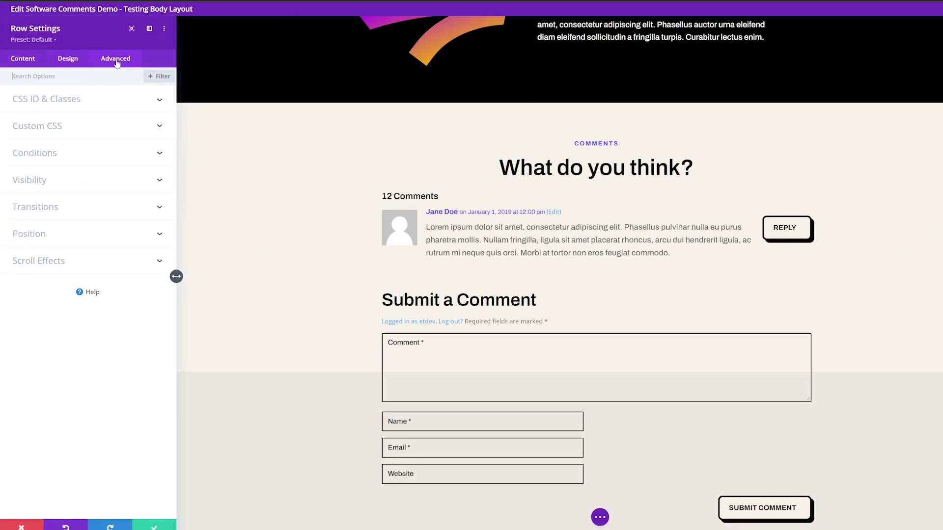
{"action": "left_click", "coordinate": [55, 106]}
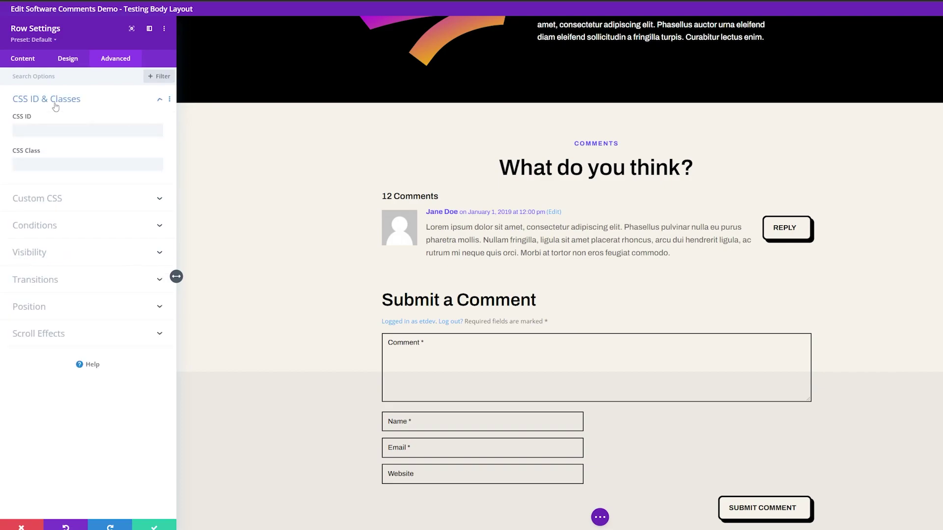
{"action": "left_click", "coordinate": [105, 127]}
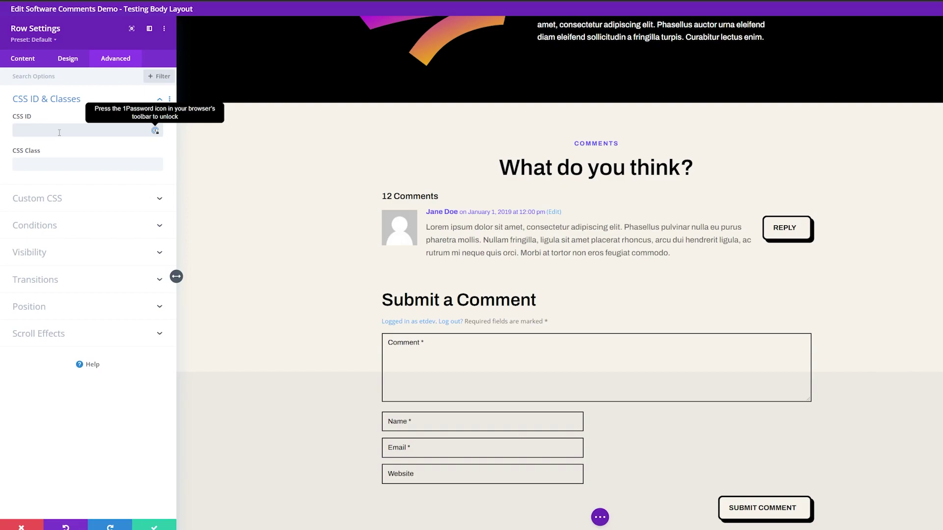
{"action": "type", "text": "scrollie"}
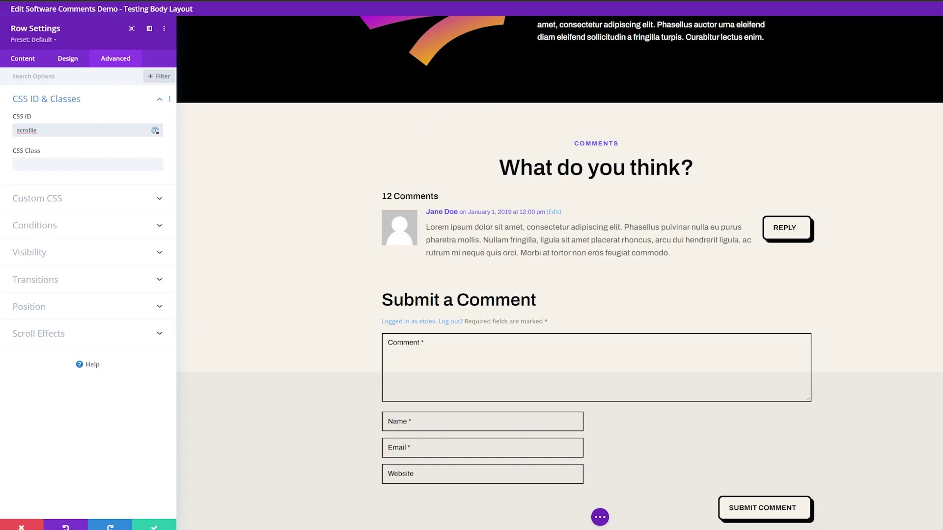
{"action": "left_click", "coordinate": [154, 525]}
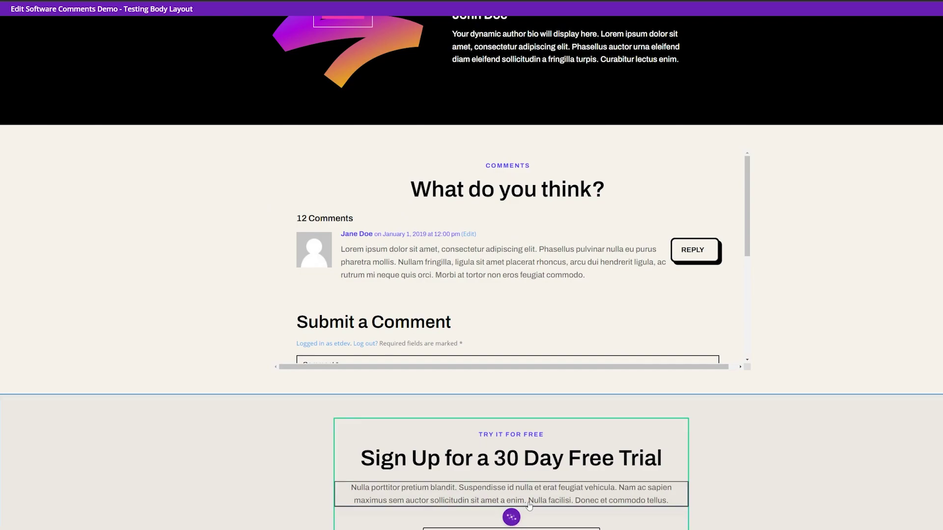
Paste the black-and-white #scrollie scrollbar CSS into the body template's Custom CSS.
{"action": "left_click", "coordinate": [512, 518]}
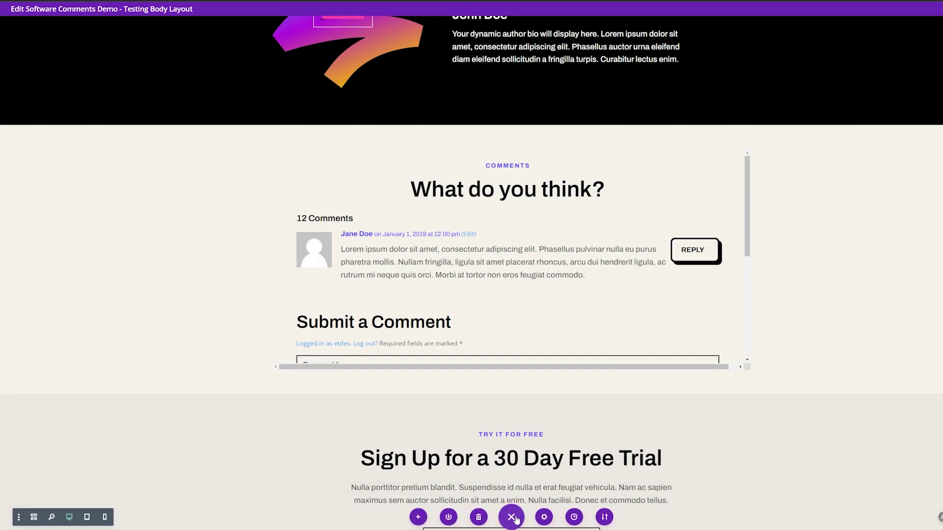
{"action": "left_click", "coordinate": [544, 518]}
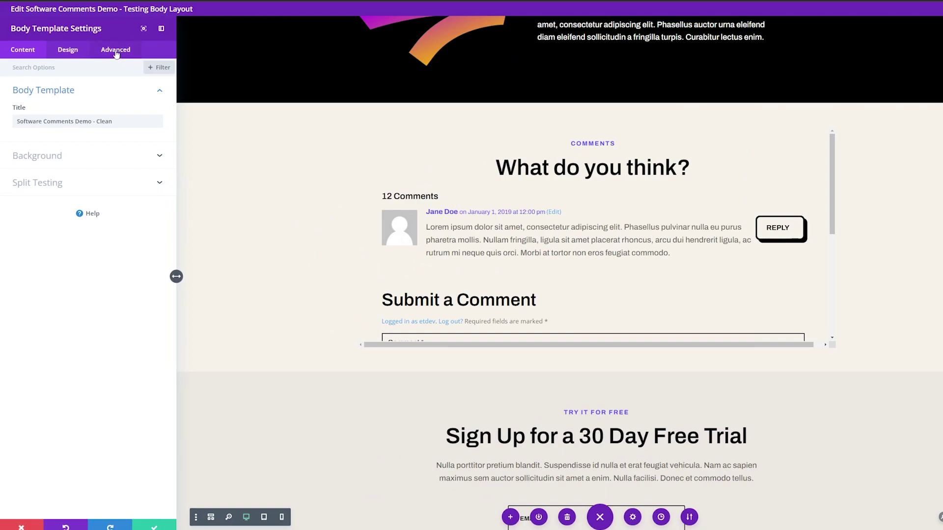
{"action": "left_click", "coordinate": [116, 51]}
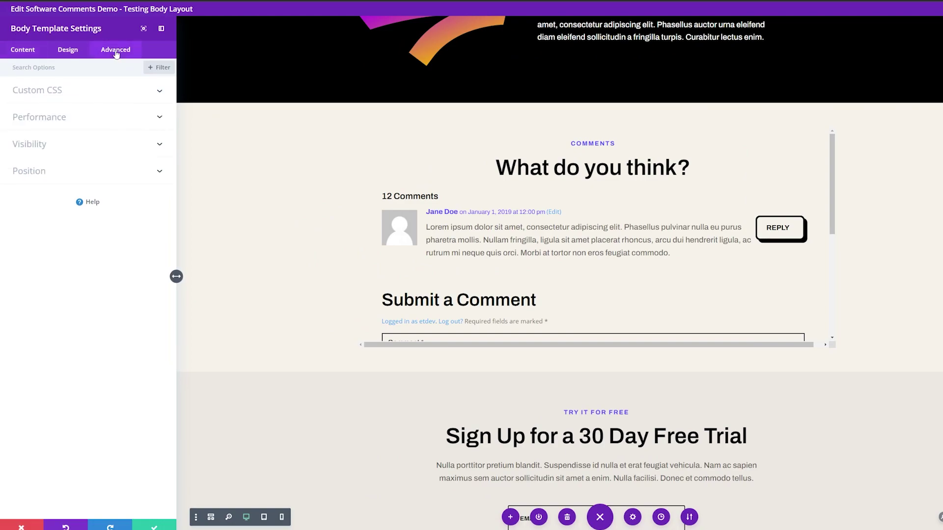
{"action": "left_click", "coordinate": [52, 94]}
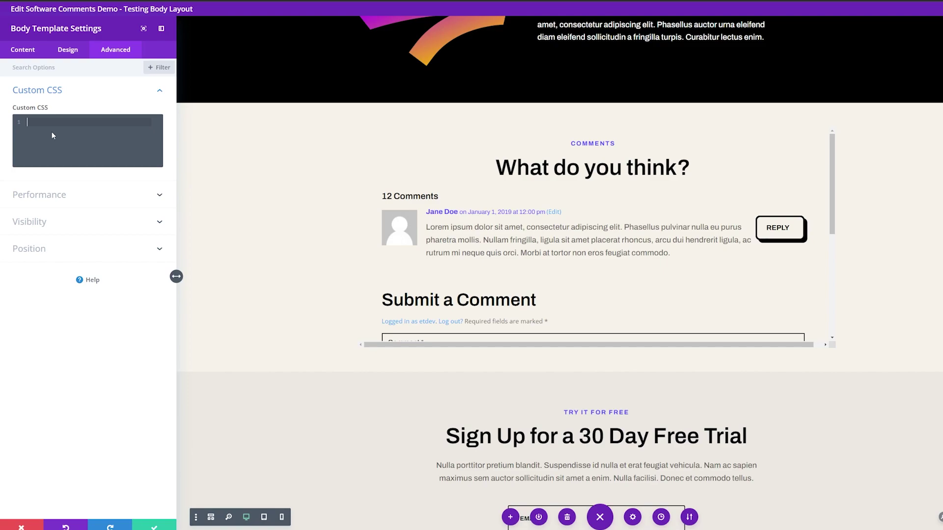
{"action": "type", "text": "/* Custom Scrollbar CSS */ /* Firefox */ #scrollie { scrollbar-width: auto; scrollbar-color: #000000 #ffffff; }  /* Chrome, Edge, and Safari */ #scrollie::-webkit-scrollbar { width: 16px; }  #scrollie::-webkit-scrollbar-track { background: #ffffff; }  #scrollie::-webkit-scrollbar-thumb { background-color: #000000; border-radius: 0px; border: 3px solid #ffffff; }"}
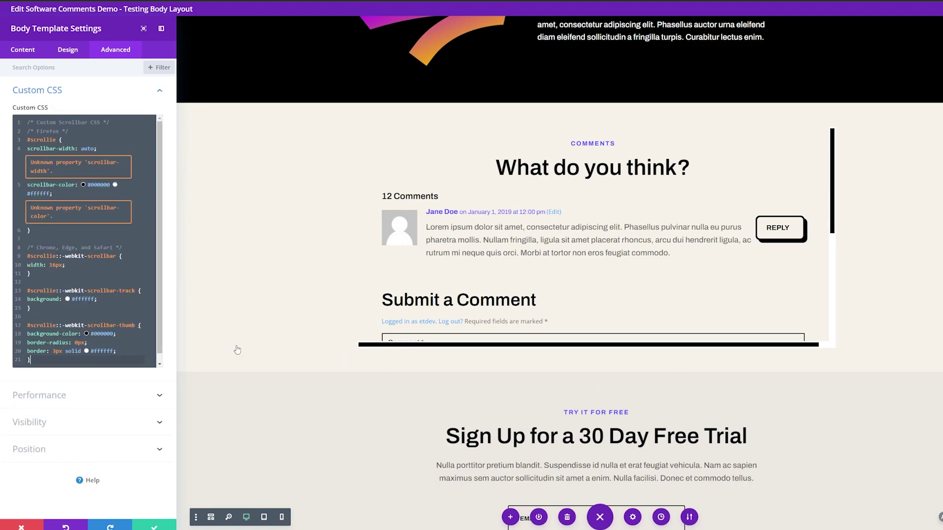
{"action": "scroll", "coordinate": [159, 342], "scroll_direction": "down", "scroll_amount": 1}
{"action": "scroll", "coordinate": [159, 342], "scroll_direction": "up", "scroll_amount": 1}
Save the template CSS and scroll the live post to the comments' styled scrollbar.
{"action": "left_click", "coordinate": [153, 527]}
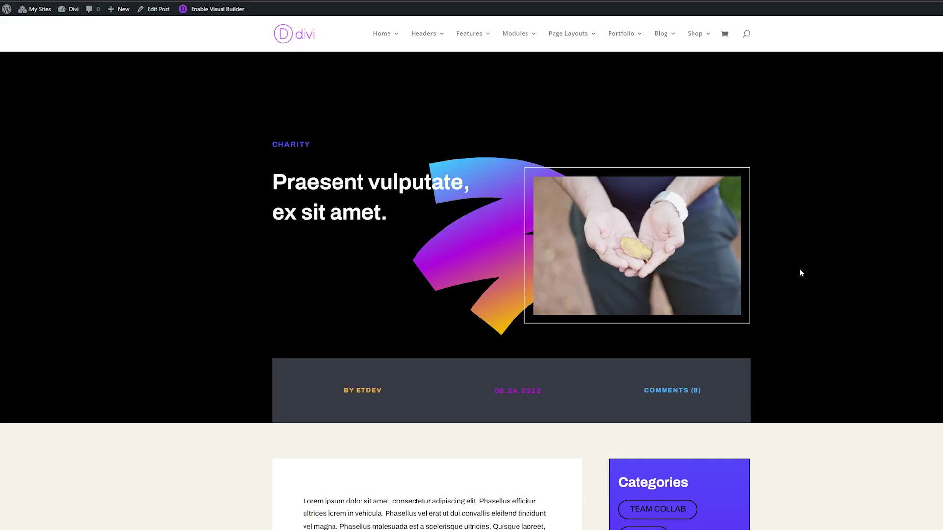
{"action": "scroll", "coordinate": [791, 342], "scroll_direction": "down", "scroll_amount": 20}
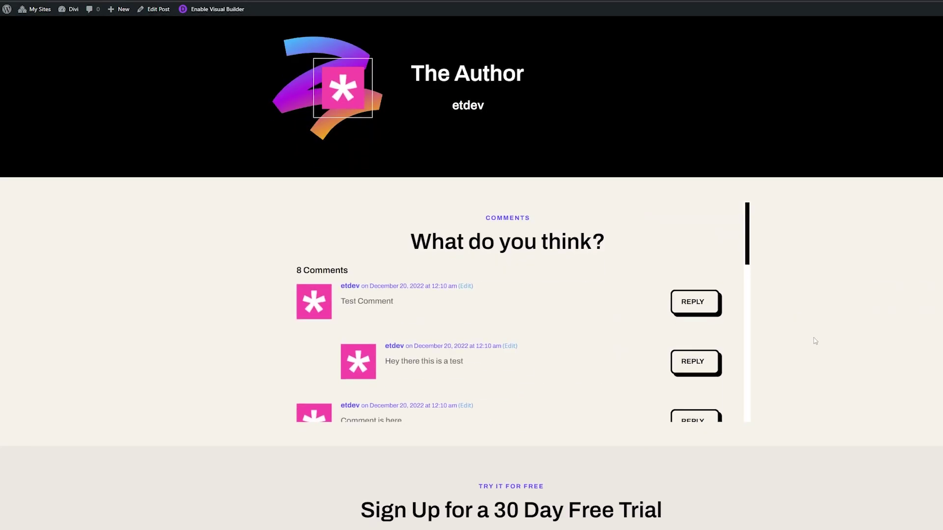